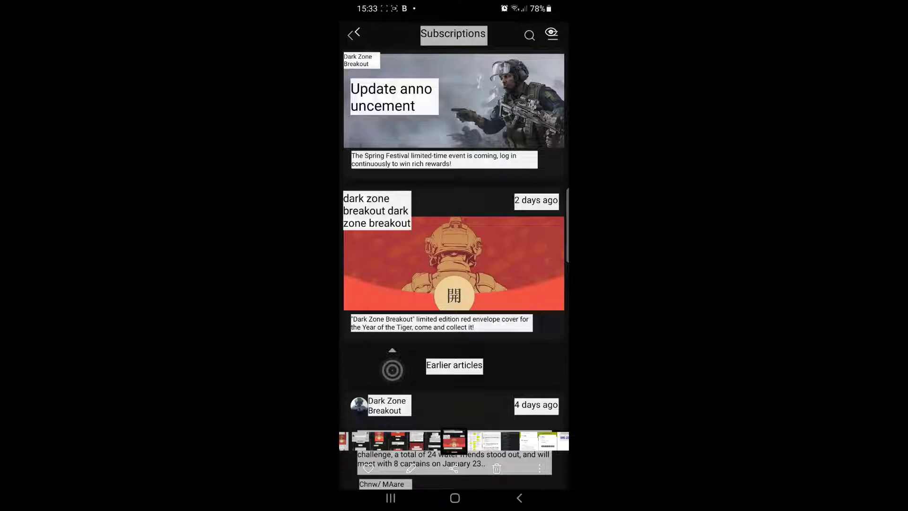
- Advance to the screenshot of the Dark Zone Breakout limited red envelope cover article
left_click(455, 263)
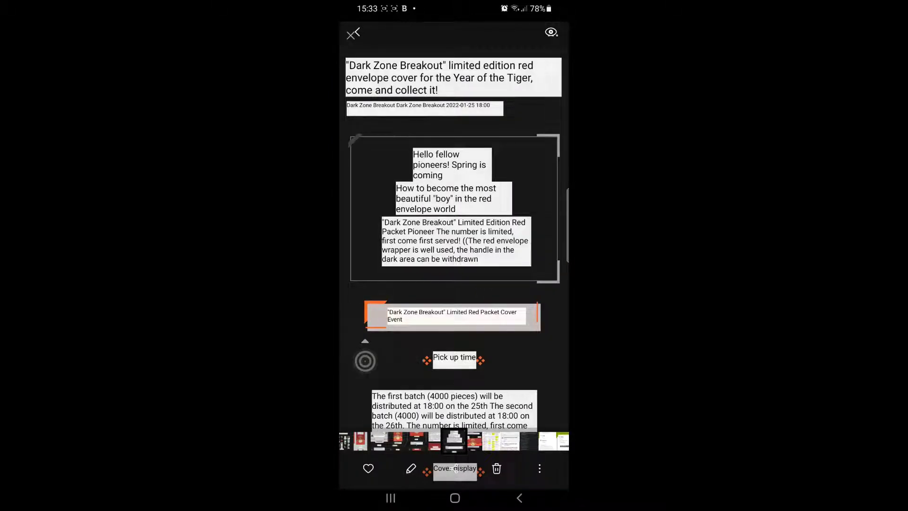
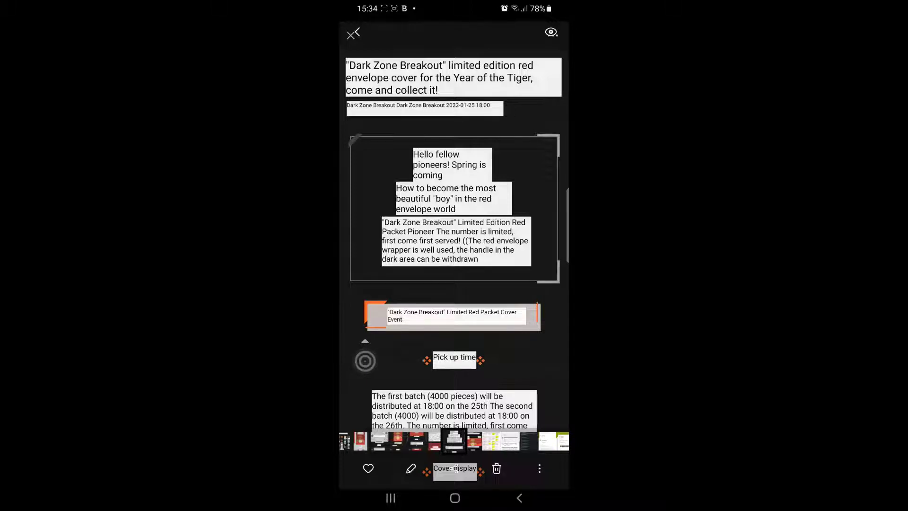
- Hide the gallery toolbar, thumbnails and status bar to view the red envelope cover post full-screen
left_click(454, 214)
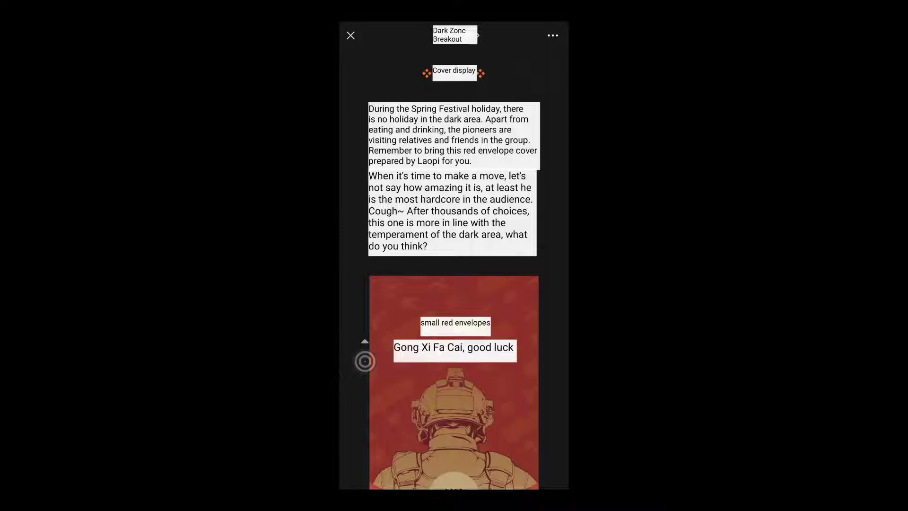
scroll(455, 256, "down", 8)
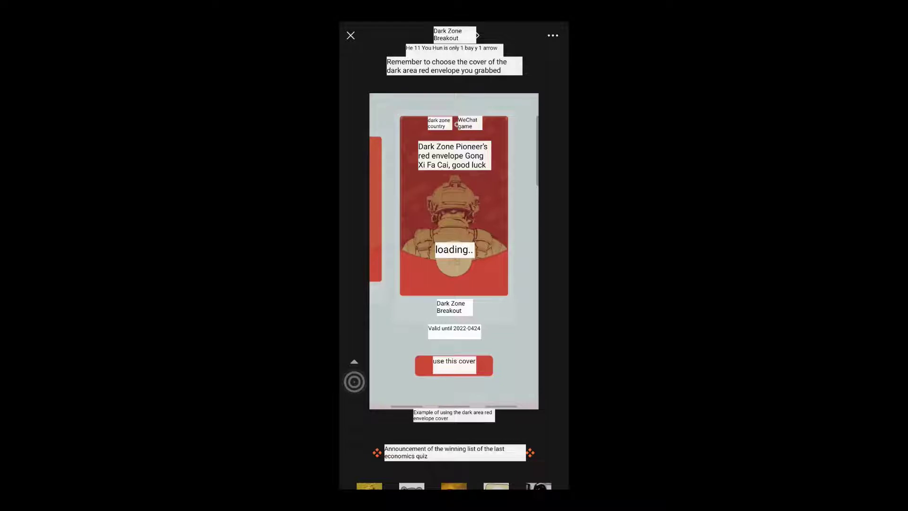
scroll(455, 284, "down", 5)
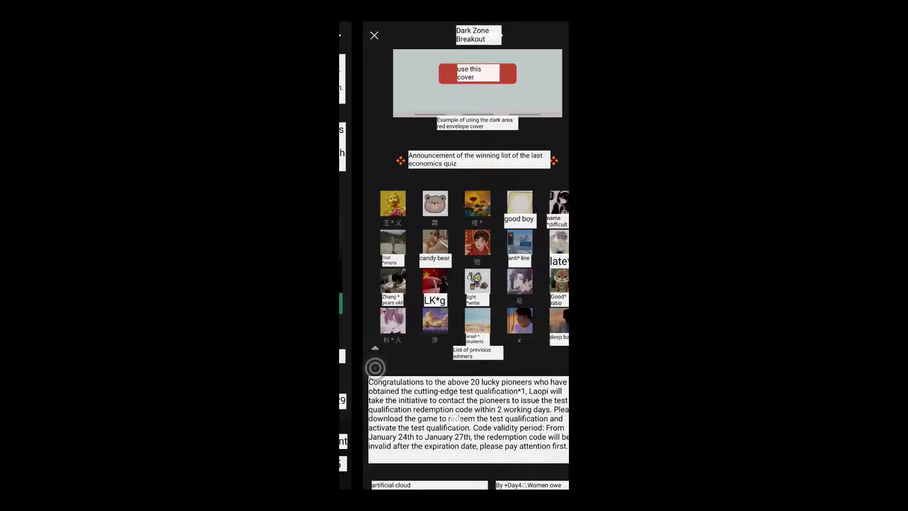
scroll(454, 284, "down", 10)
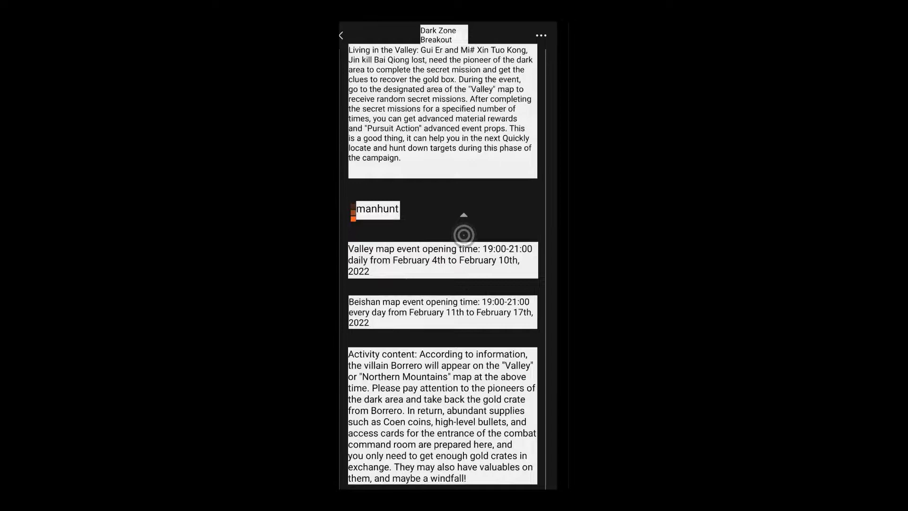
scroll(455, 283, "down", 1)
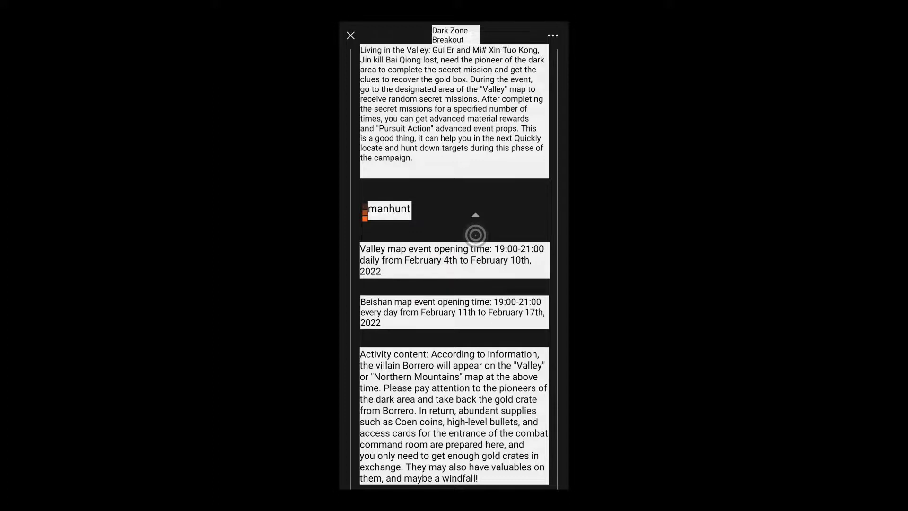
- Scroll the translated post to the 'New in the mall' spring gift pack and 'Easter eggs' sections
left_click_drag(398, 234, 510, 261)
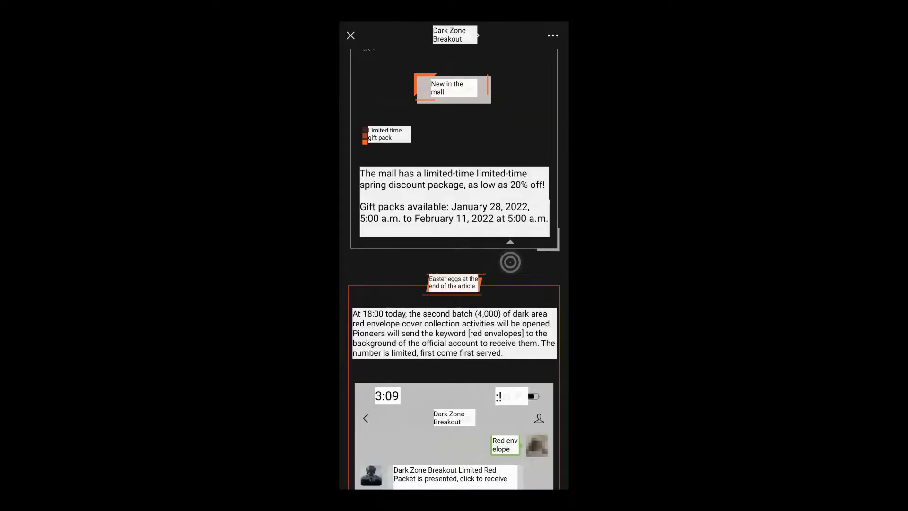